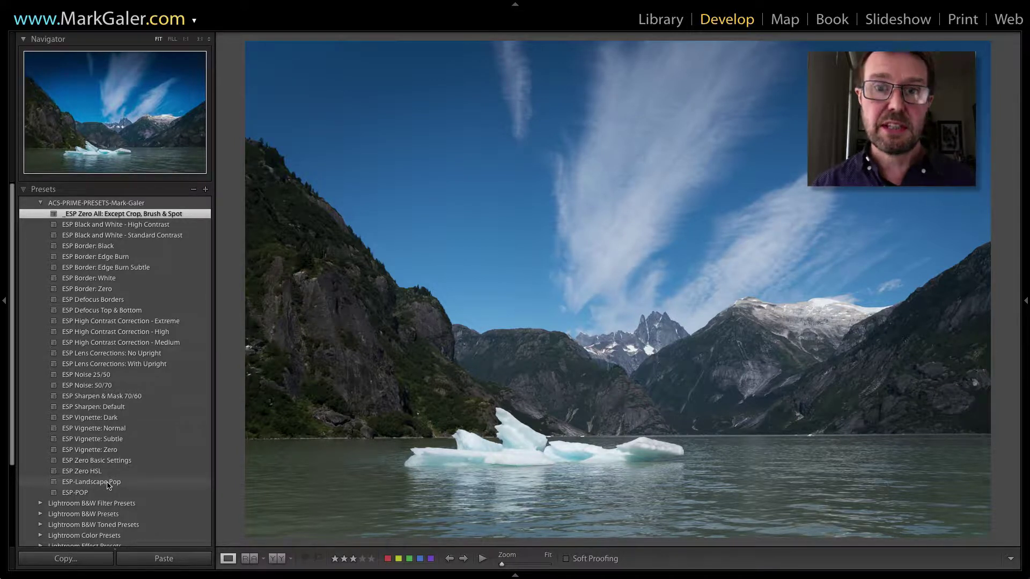
Step: Apply the ESP-Landscape Pop preset, then ESP Black and White - High Contrast, to the iceberg photo
{"action": "left_click", "coordinate": [108, 484]}
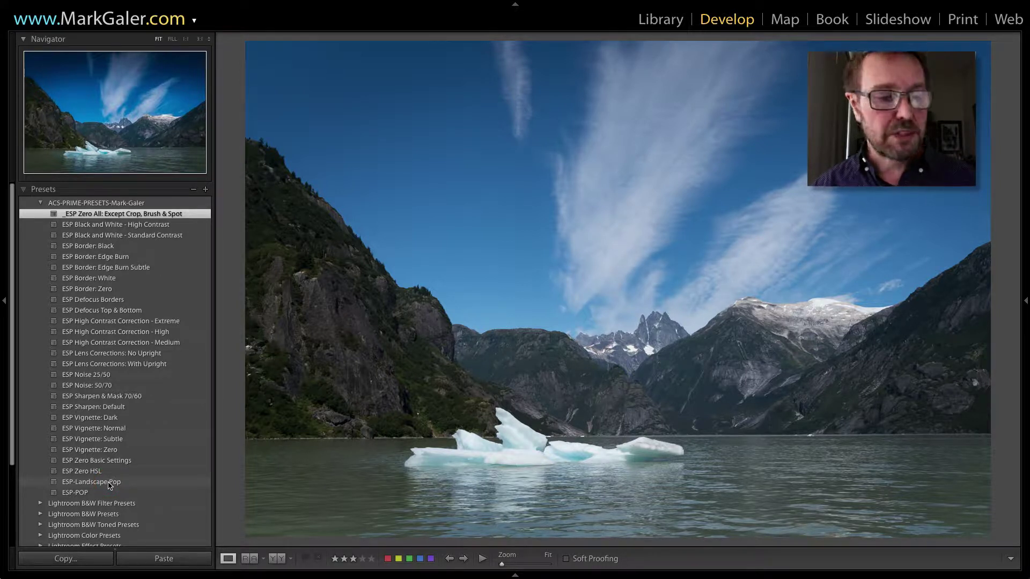
{"action": "left_click", "coordinate": [109, 484]}
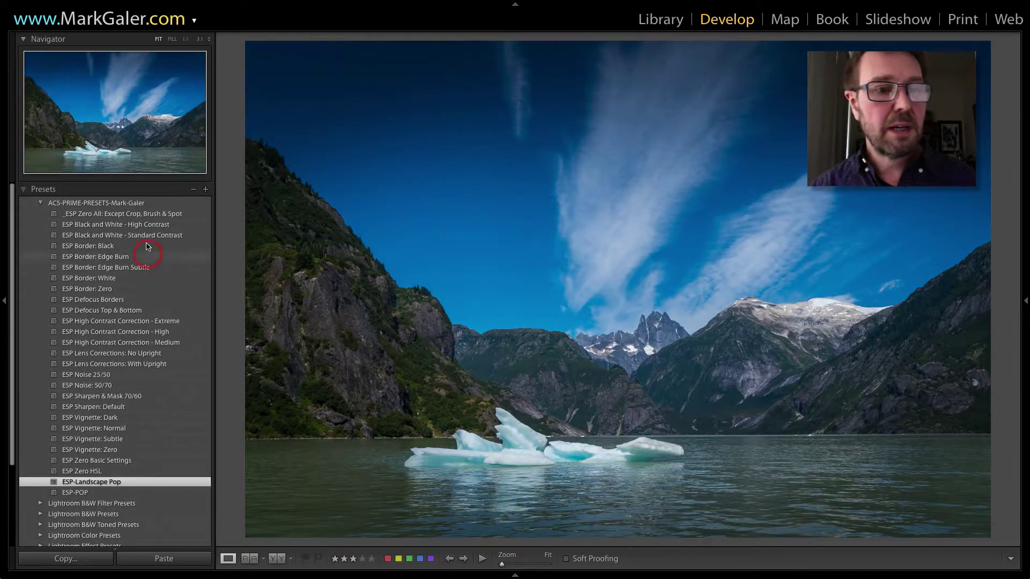
{"action": "left_click", "coordinate": [147, 229]}
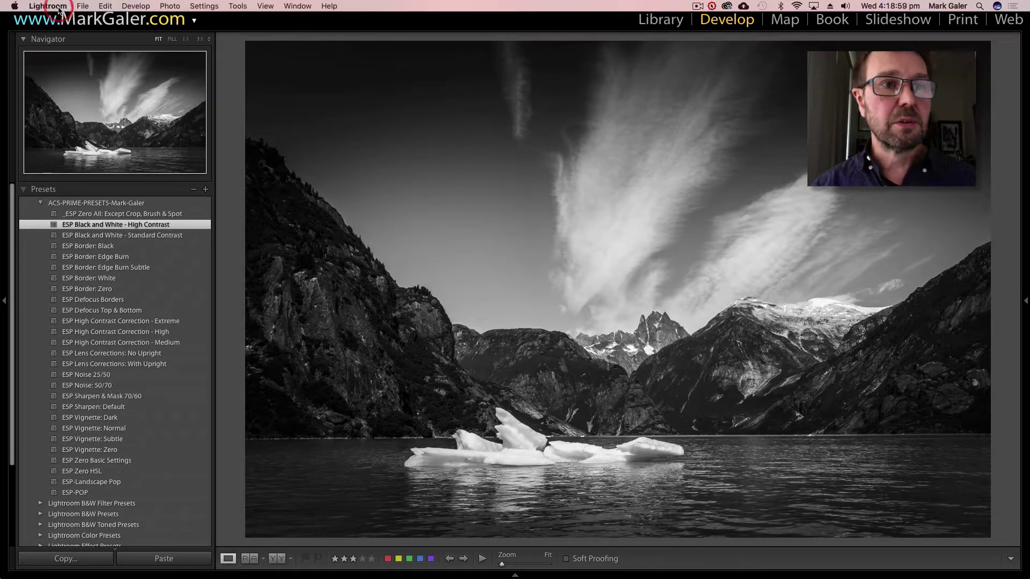
Step: Open Lightroom Preferences from the Lightroom menu to reach the Presets settings
{"action": "left_click", "coordinate": [48, 6]}
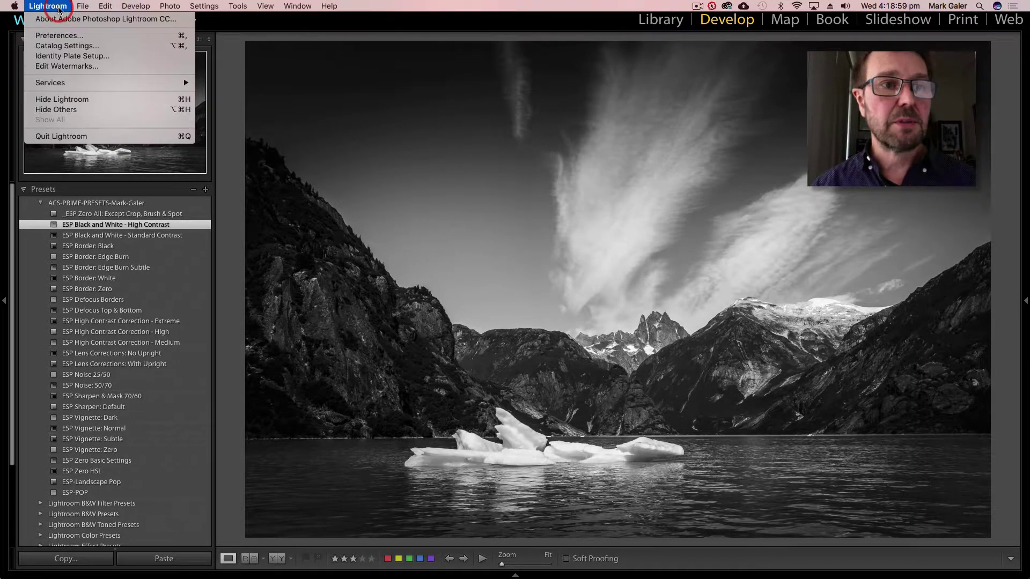
{"action": "left_click", "coordinate": [60, 37]}
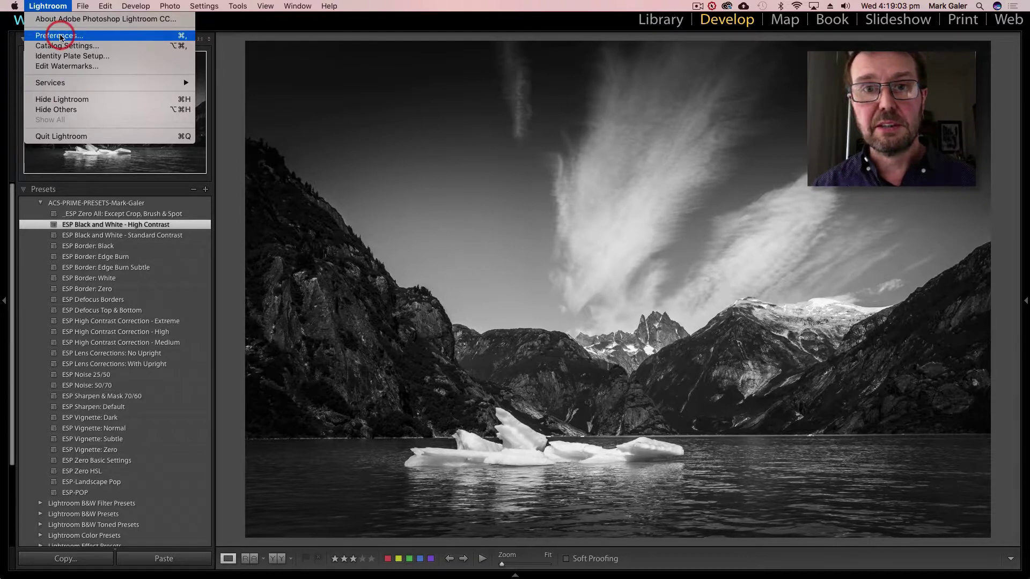
{"action": "left_click", "coordinate": [60, 37]}
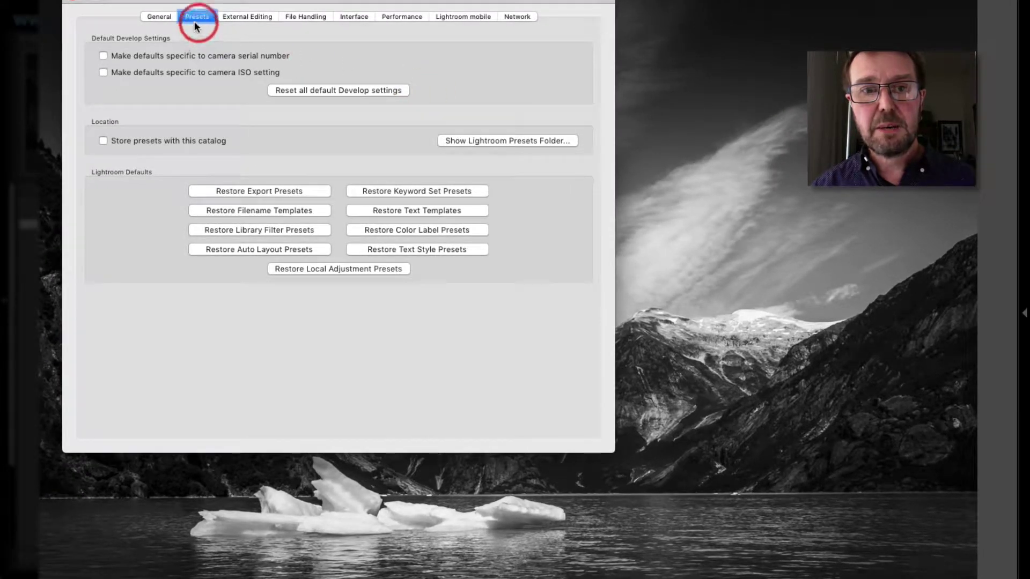
Step: Move the ACS-One-Shot-Wonders-Mark-Galer folder from the Desktop into Lightroom's Develop Presets folder
{"action": "left_click", "coordinate": [479, 140]}
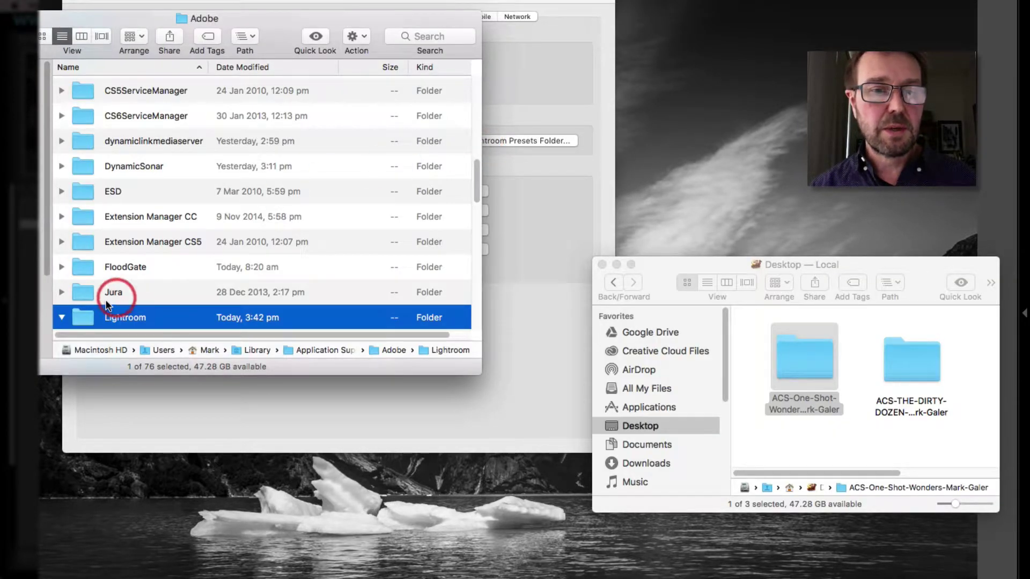
{"action": "double_click", "coordinate": [76, 315]}
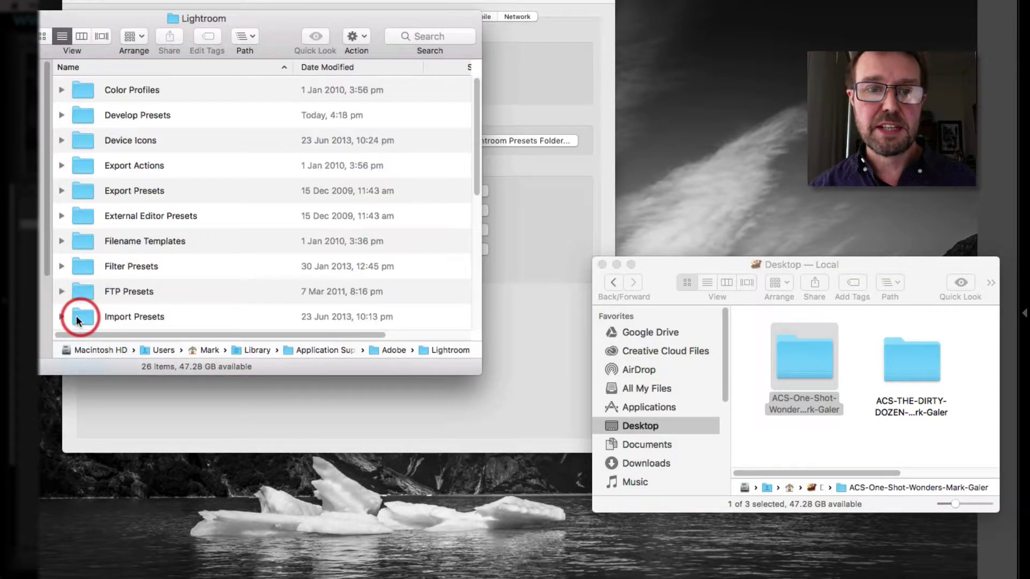
{"action": "double_click", "coordinate": [79, 115]}
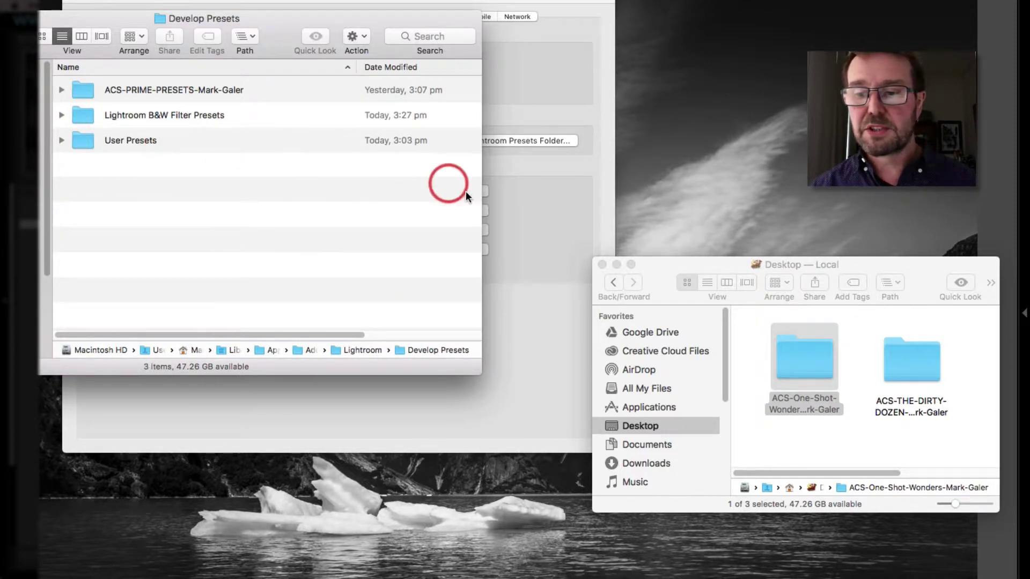
{"action": "left_click_drag", "start_coordinate": [804, 359], "coordinate": [161, 198]}
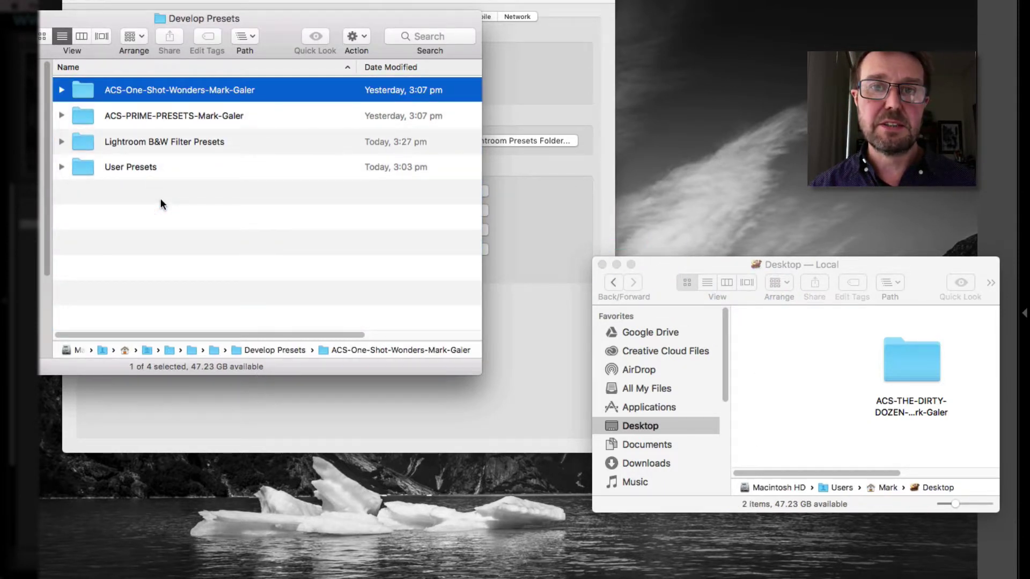
Step: Close Preferences and collapse the ACS-PRIME-PRESETS-Mark-Galer group in the Presets panel
{"action": "left_click", "coordinate": [278, 3]}
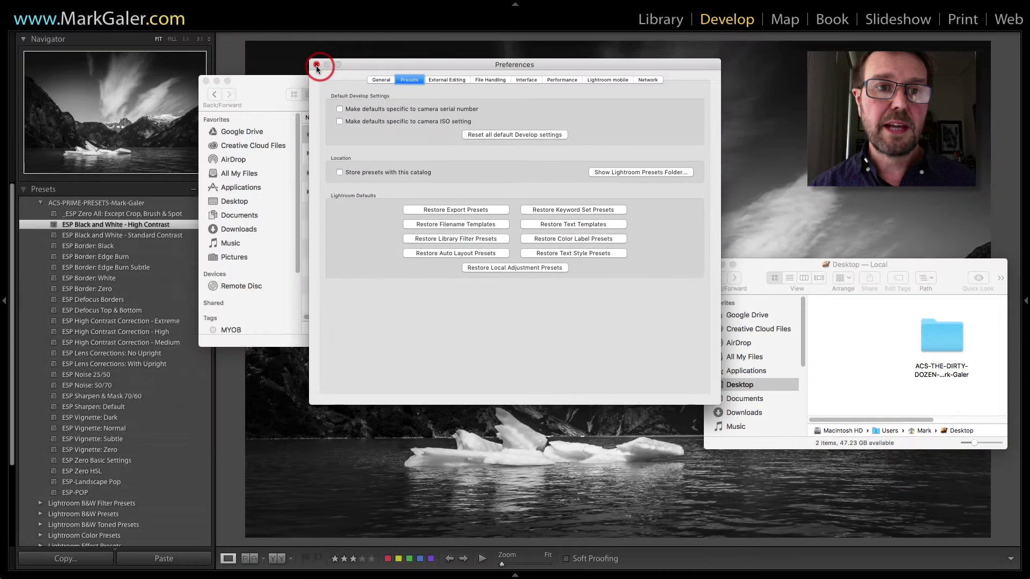
{"action": "left_click", "coordinate": [313, 64]}
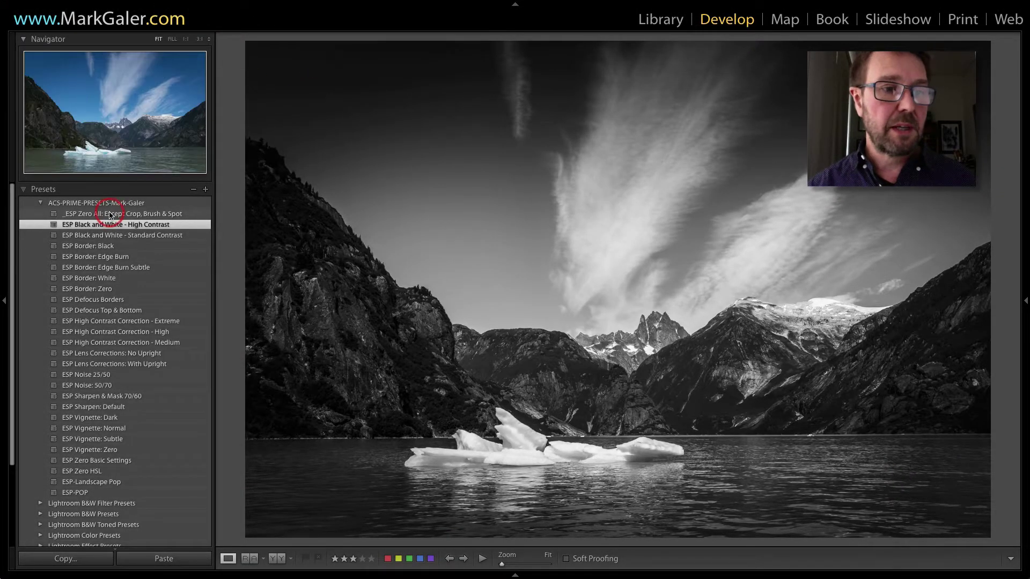
{"action": "left_click", "coordinate": [41, 204]}
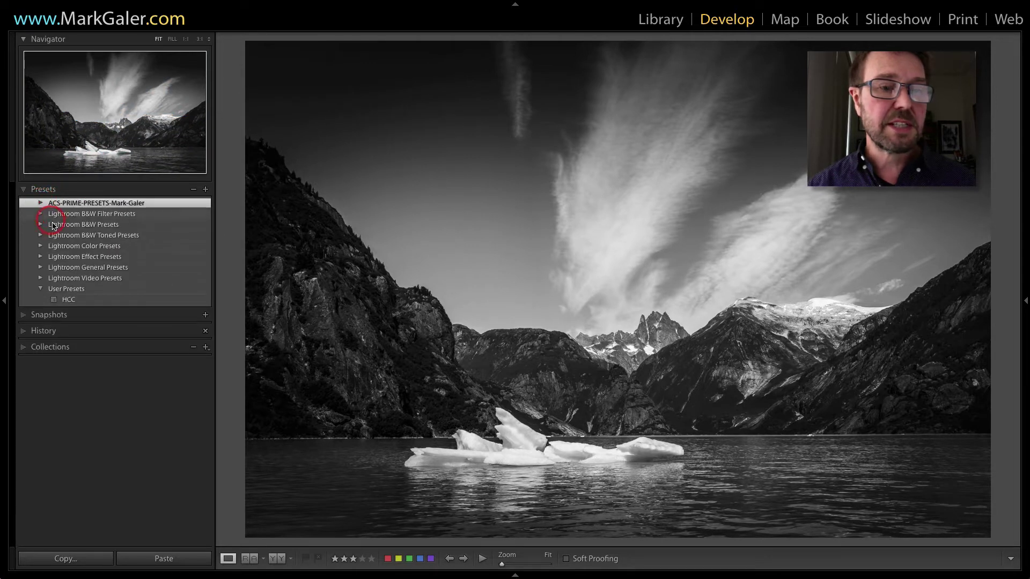